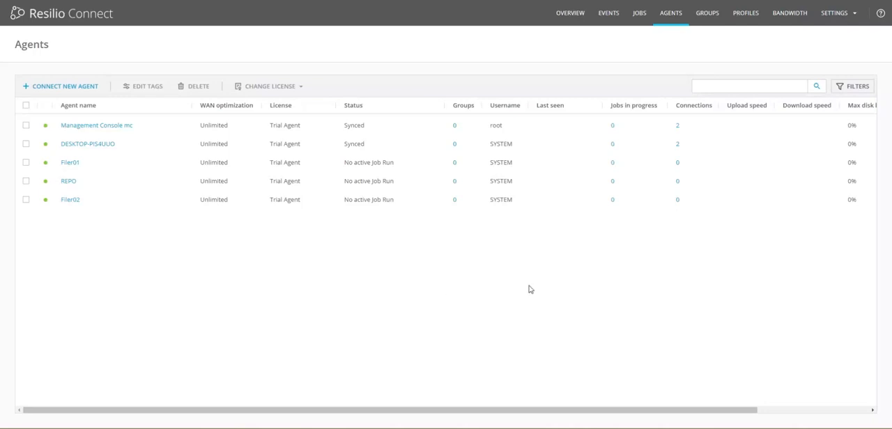
Step: Start creating a new job from the job configuration page and choose Consolidation as its type
left_click(642, 17)
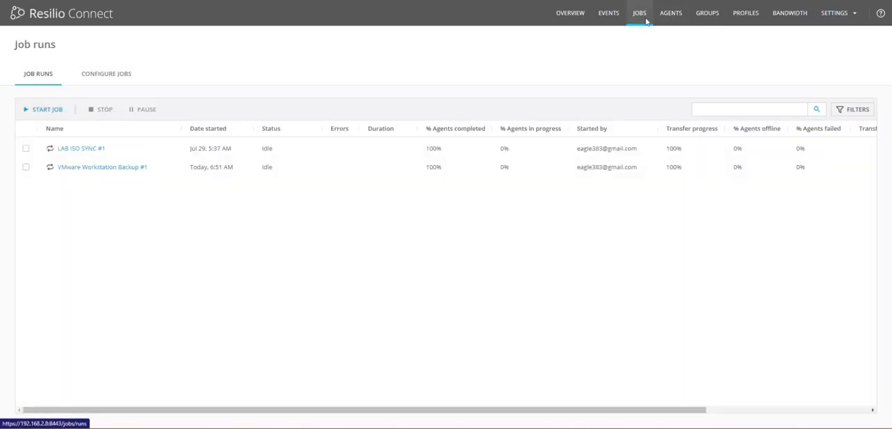
left_click(124, 72)
left_click(63, 111)
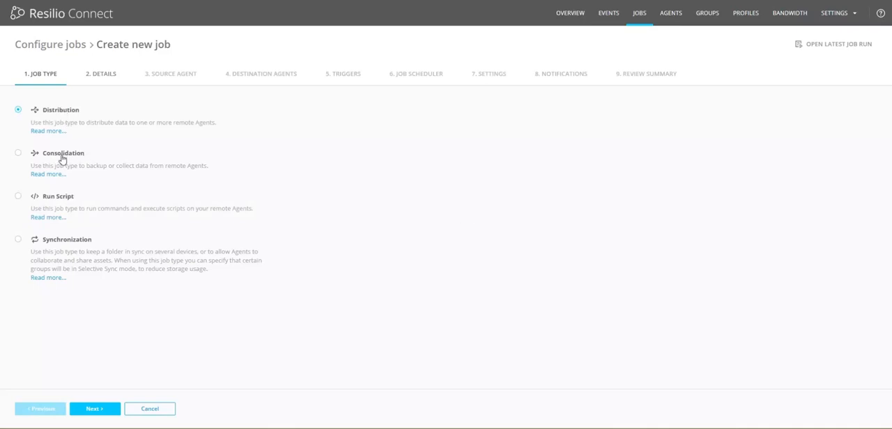
left_click(18, 154)
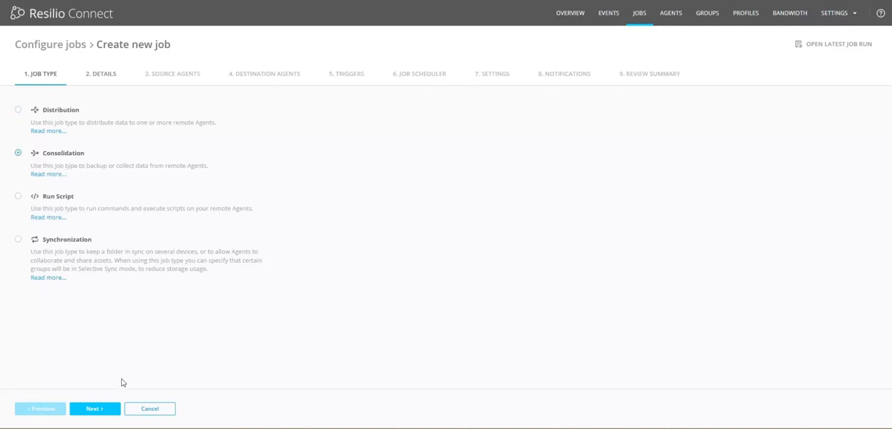
left_click(105, 411)
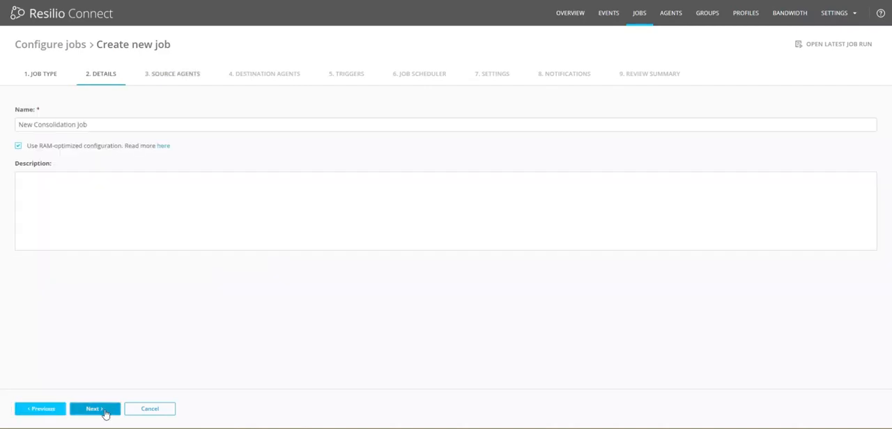
Step: Name the job Consolidation Job and proceed to its source agents
double_click(26, 125)
key("BackSpace")
key("Delete")
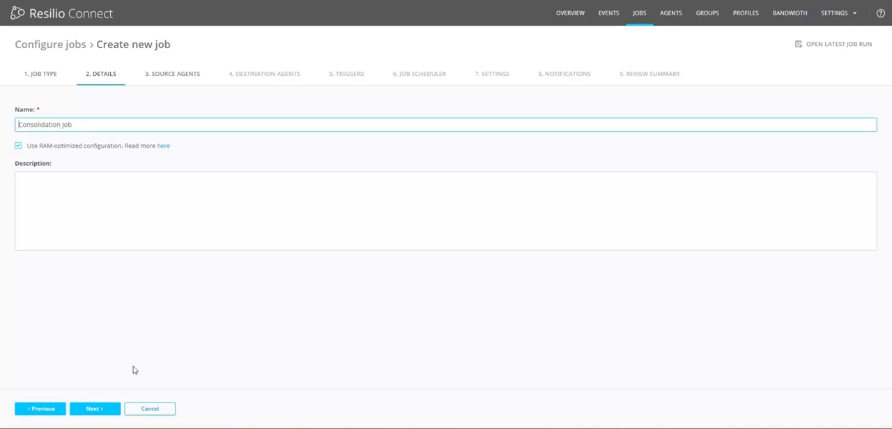
left_click(97, 412)
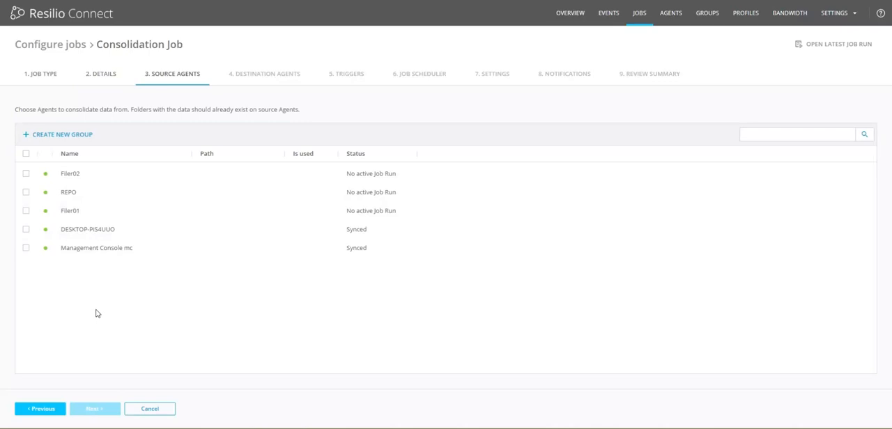
Step: Select Filer02 and Filer01 as source agents and set Filer02's source path to C:\Prox_Backup
left_click(27, 175)
left_click(25, 212)
left_click(237, 175)
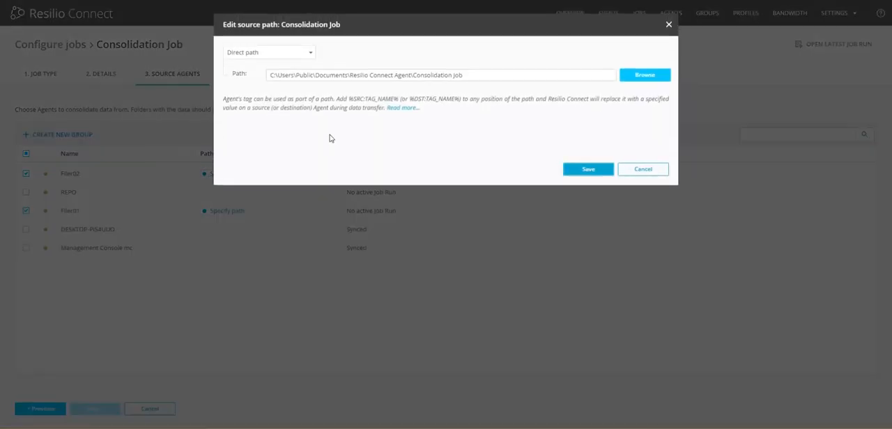
left_click(642, 75)
left_click(262, 100)
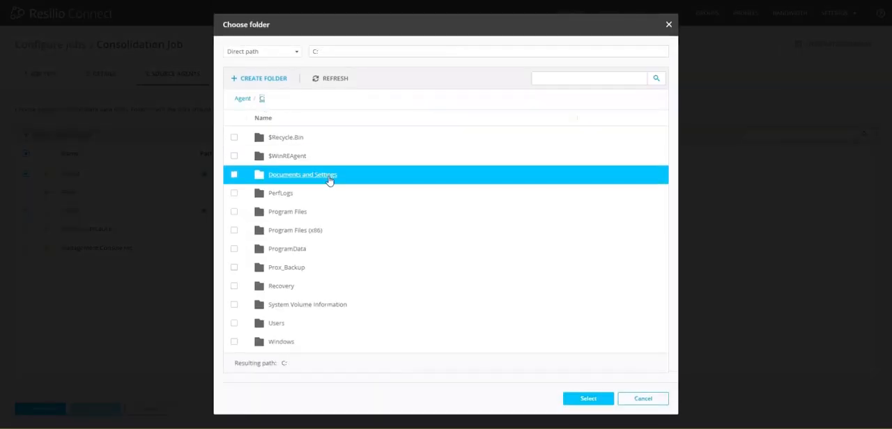
left_click(234, 269)
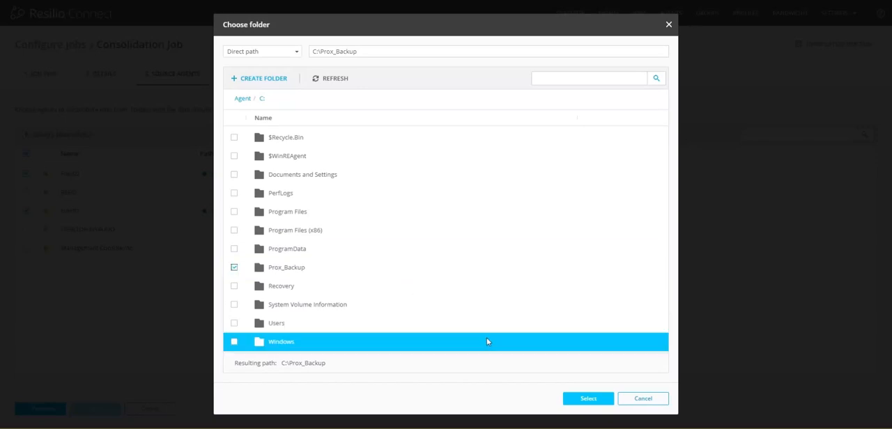
left_click(589, 401)
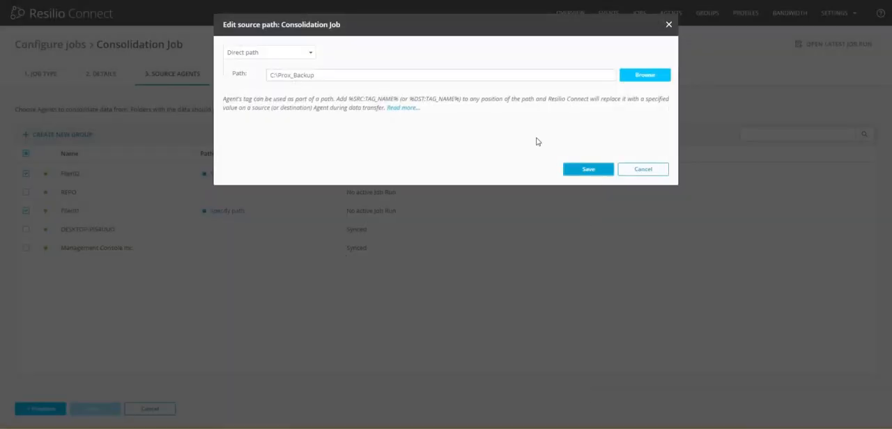
left_click(589, 170)
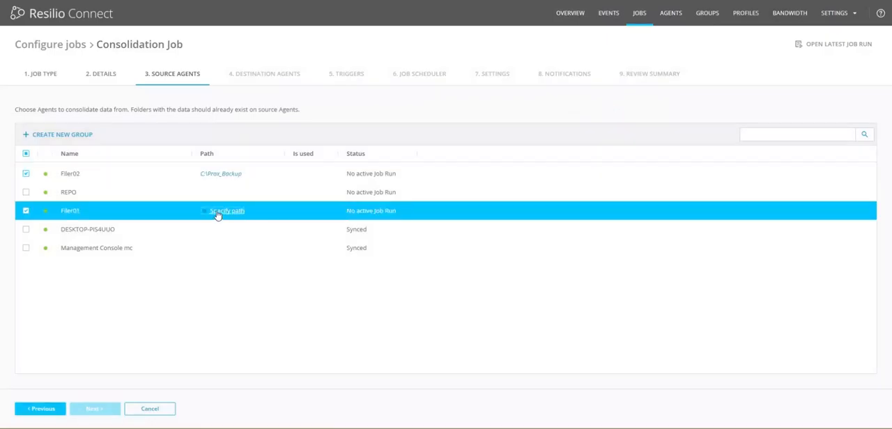
Step: Set Filer01's source path to C:\Prox_Backup and proceed to the destination agents
left_click(217, 215)
left_click(637, 78)
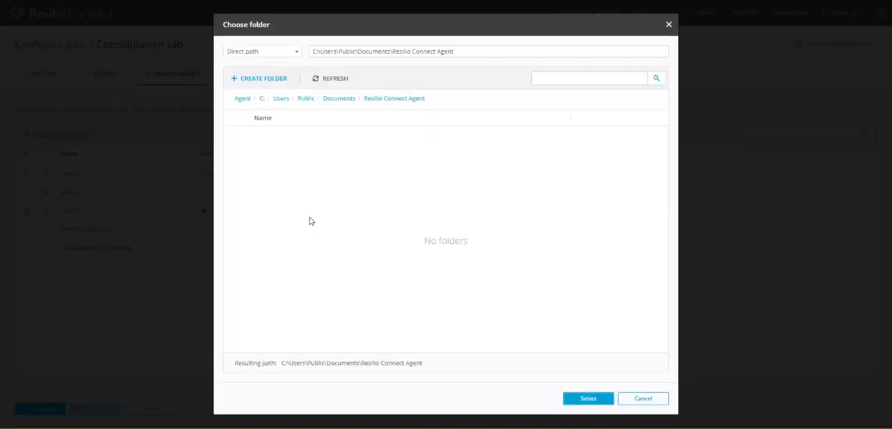
left_click(262, 100)
double_click(284, 273)
left_click(588, 398)
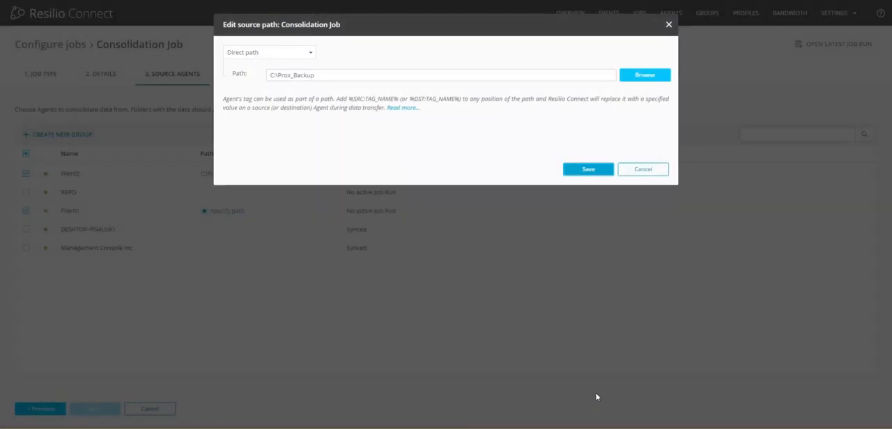
left_click(588, 169)
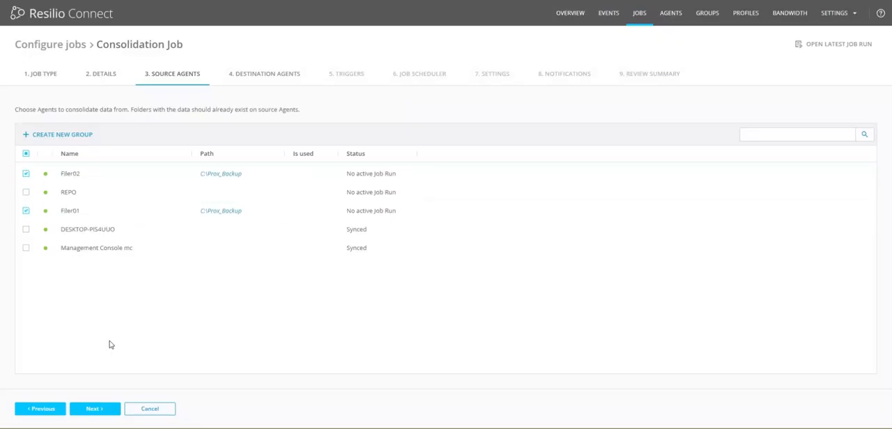
left_click(97, 411)
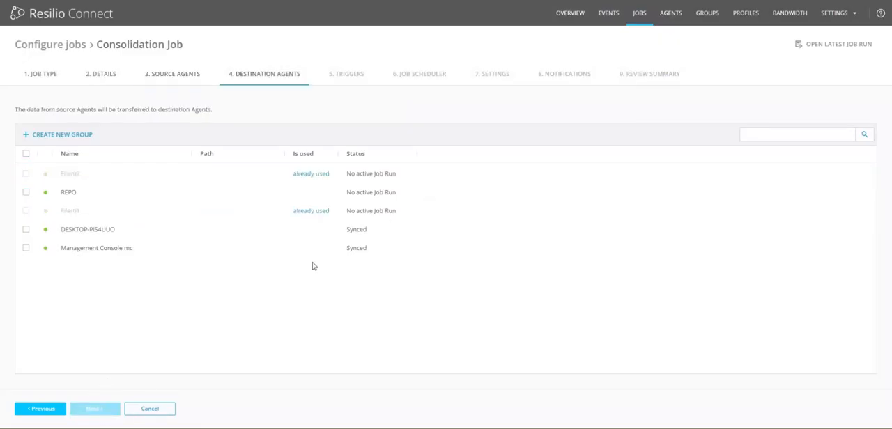
Step: Select REPO as the destination agent and set its path to C:\Repo\%SRC:AGENT_NAME%
left_click(76, 197)
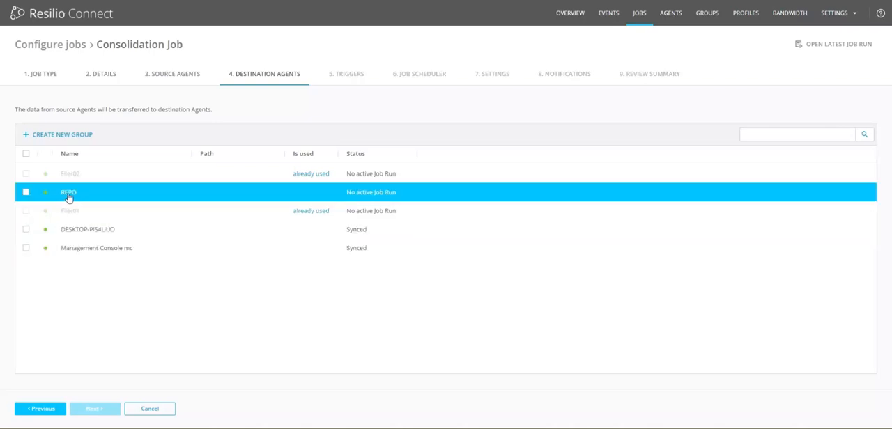
left_click(26, 192)
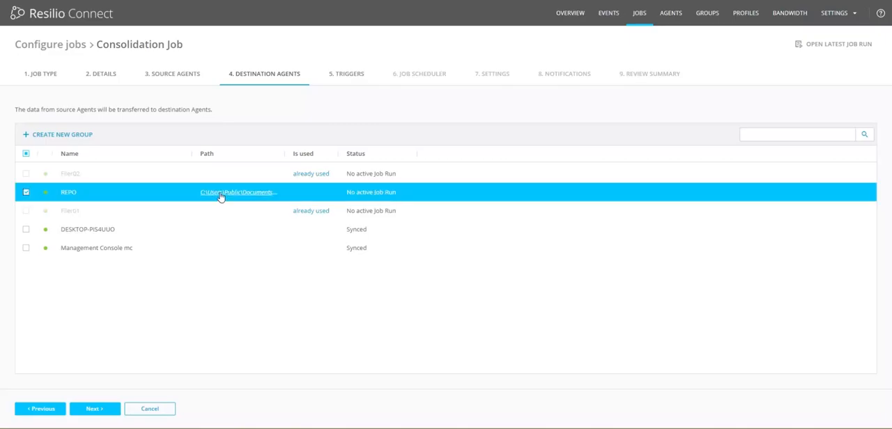
left_click(220, 194)
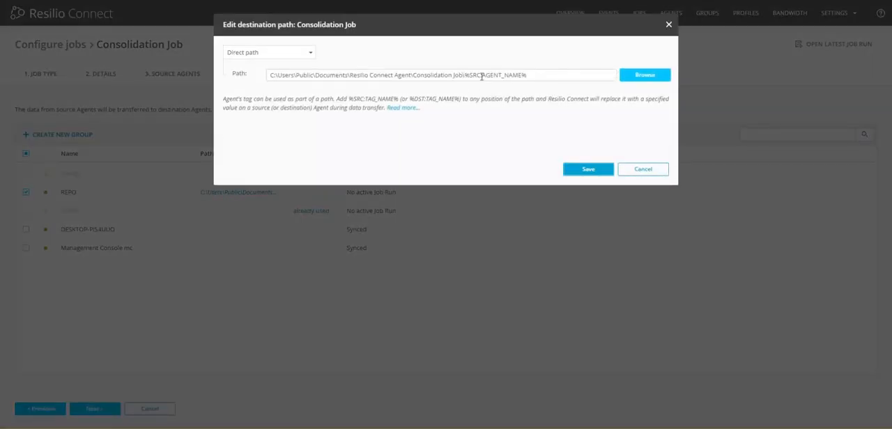
left_click_drag(546, 74, 465, 75)
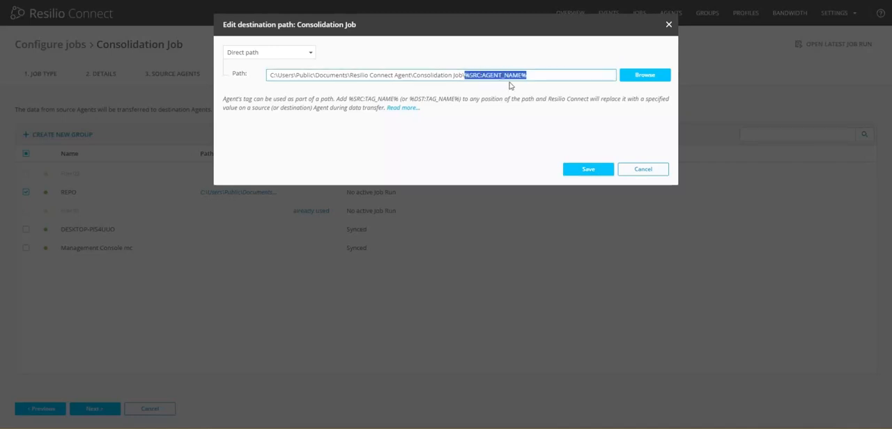
left_click(638, 76)
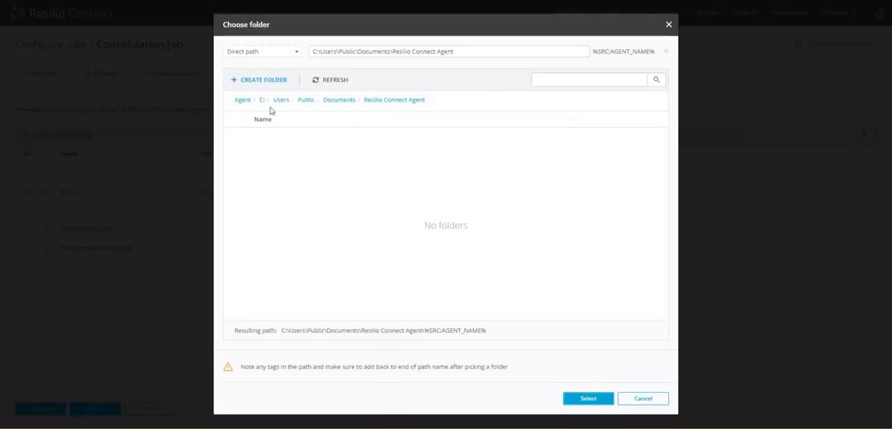
left_click(262, 102)
scroll(458, 232, "down", 1)
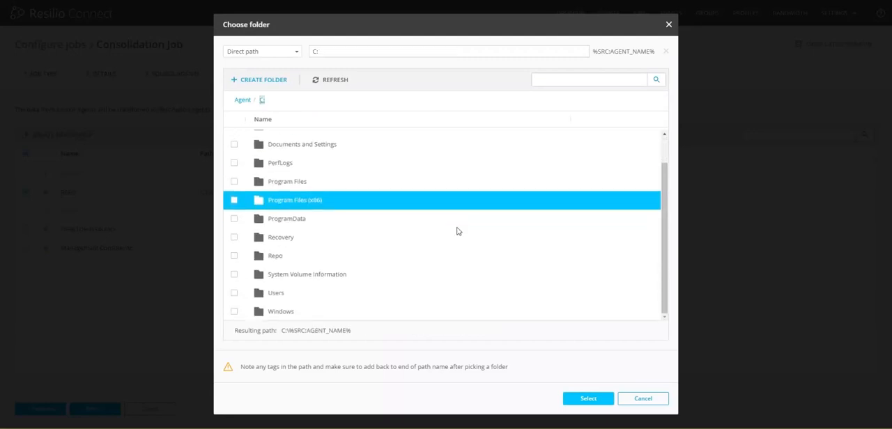
left_click(281, 260)
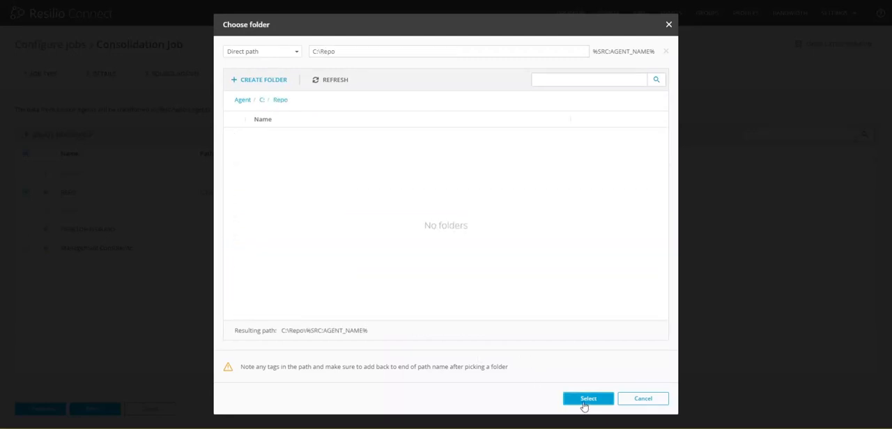
left_click(588, 399)
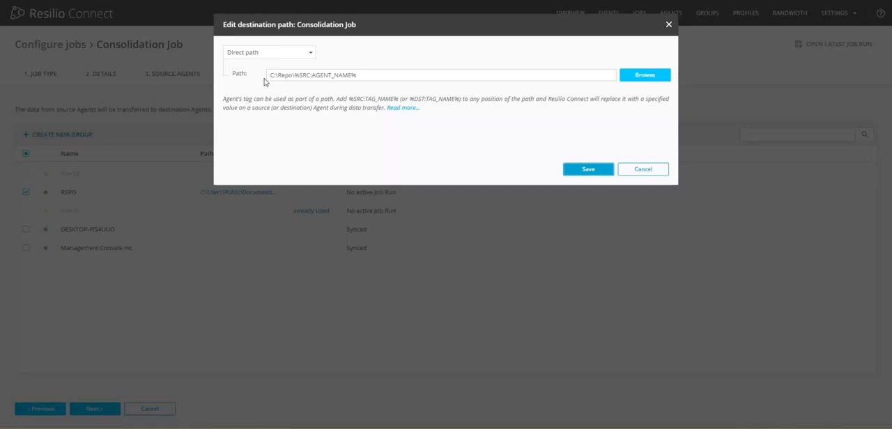
left_click(581, 170)
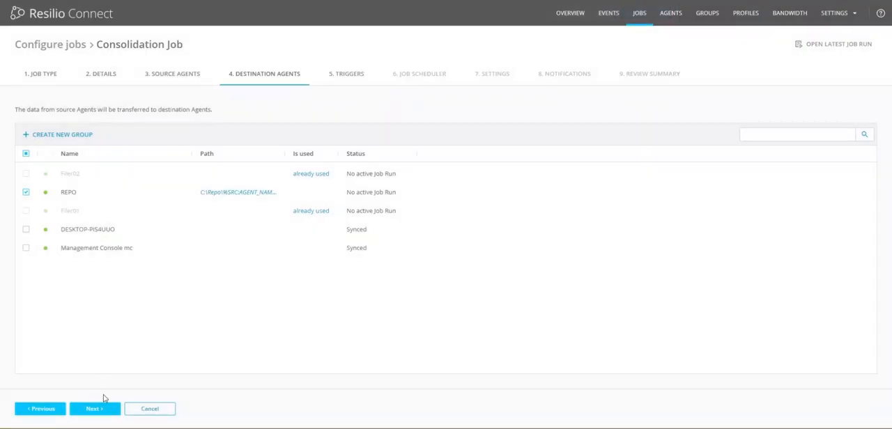
left_click(101, 409)
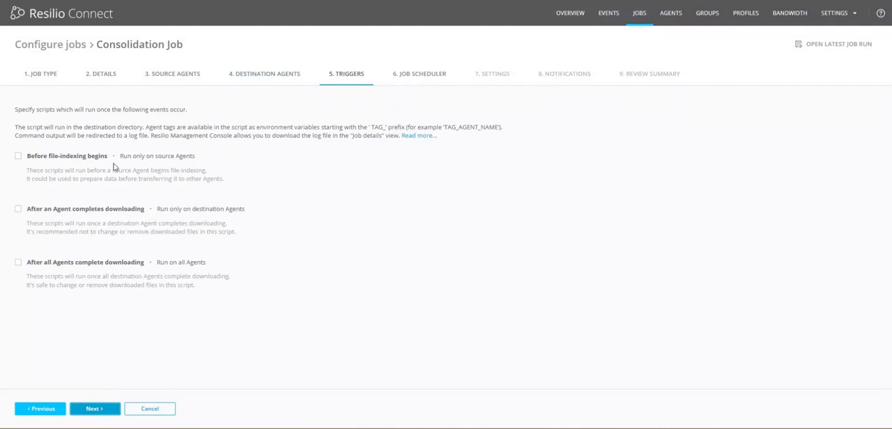
Step: Check the script options of the trigger before file-indexing begins, leave it disabled and proceed to the job scheduler
left_click(18, 156)
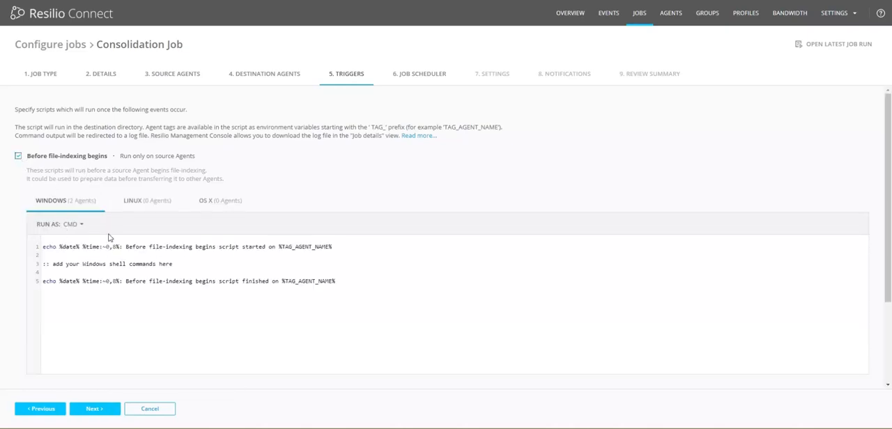
left_click(18, 157)
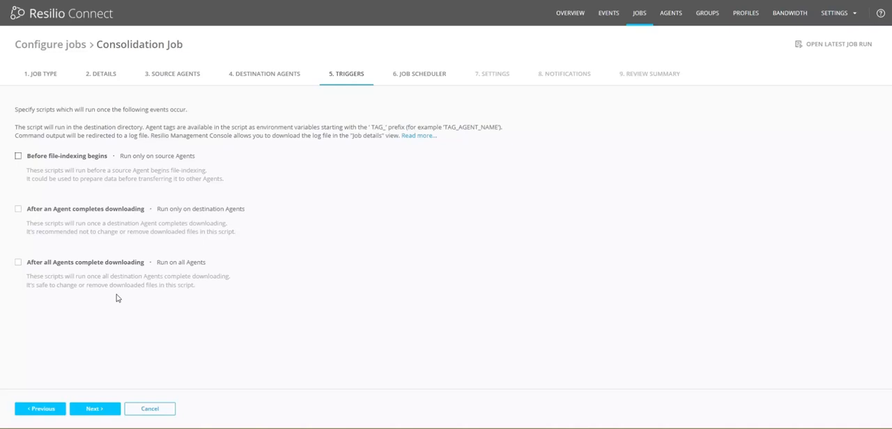
left_click(99, 412)
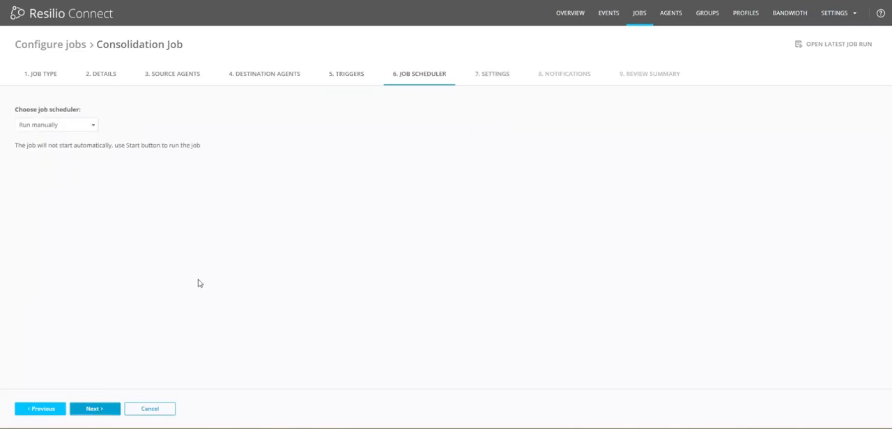
Step: Check the available schedule options, keep the job on Run manually and proceed to the job settings
left_click(78, 133)
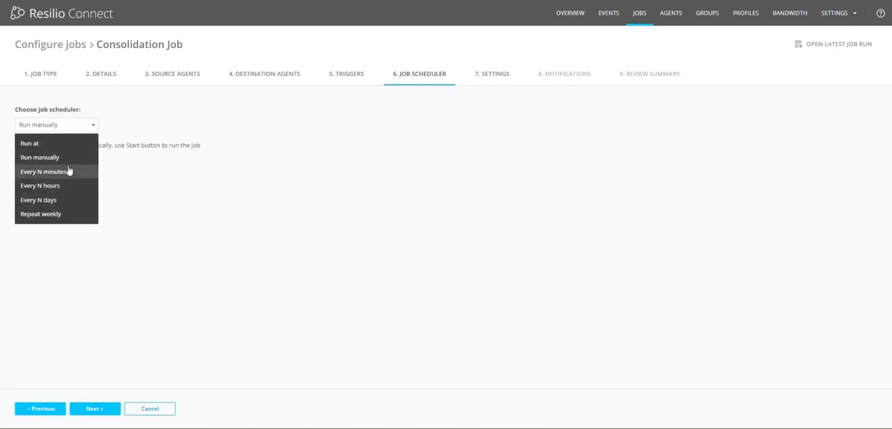
left_click(308, 144)
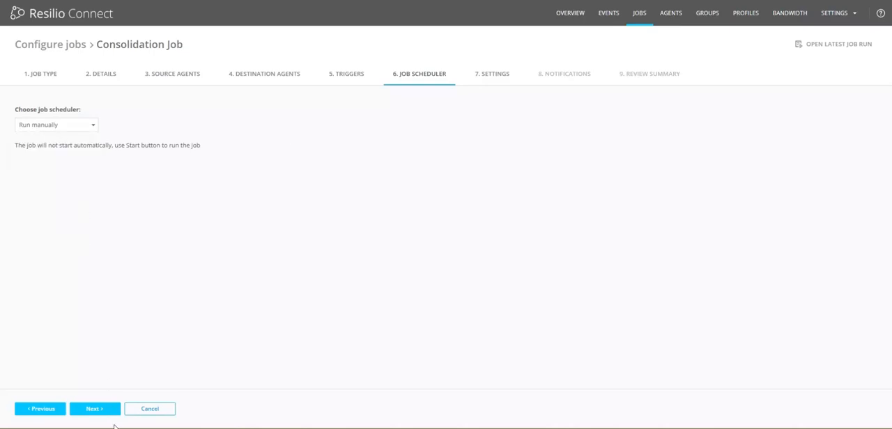
left_click(101, 414)
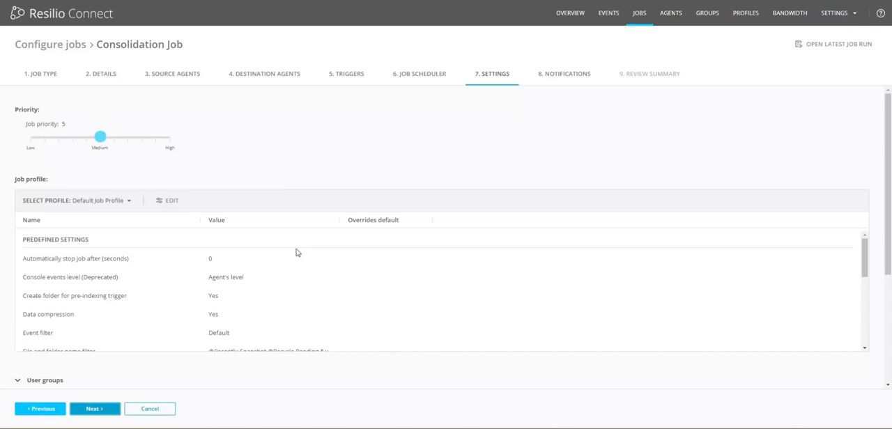
Step: Keep the default job settings and notifications, review the complete job summary and save the Consolidation Job
left_click(113, 415)
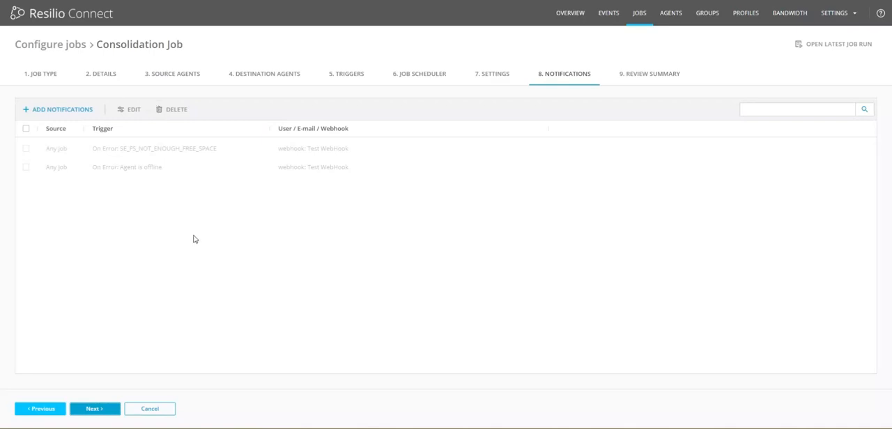
left_click(98, 413)
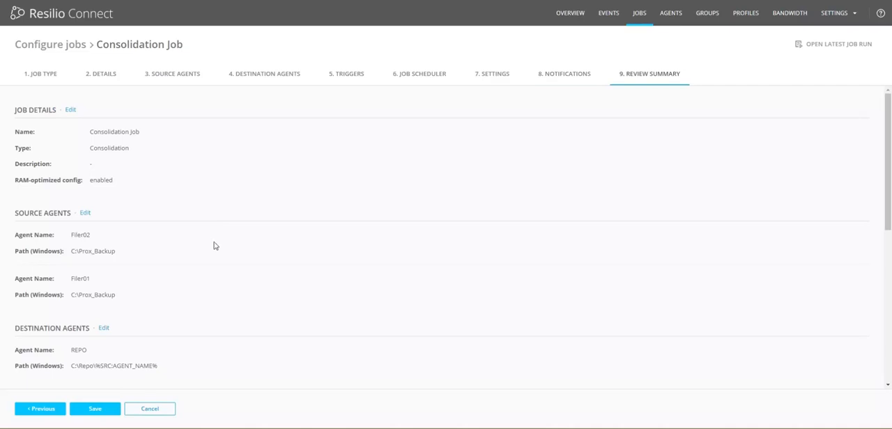
scroll(100, 285, "down", 3)
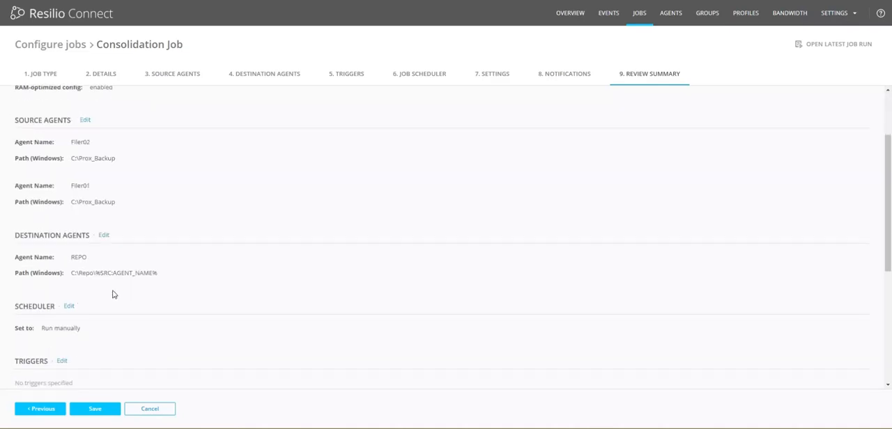
scroll(84, 287, "down", 3)
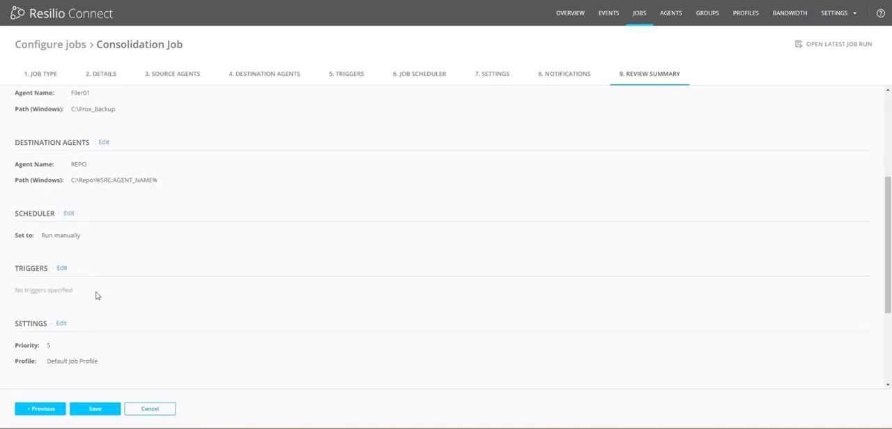
scroll(98, 297, "down", 3)
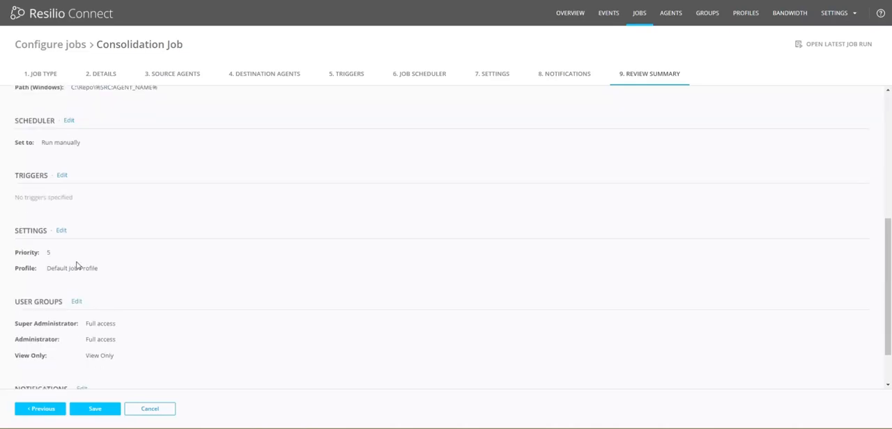
scroll(131, 332, "down", 1)
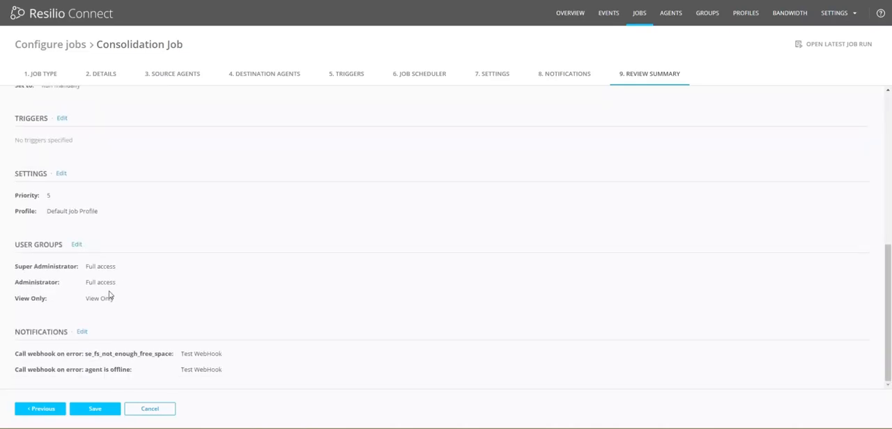
left_click(105, 411)
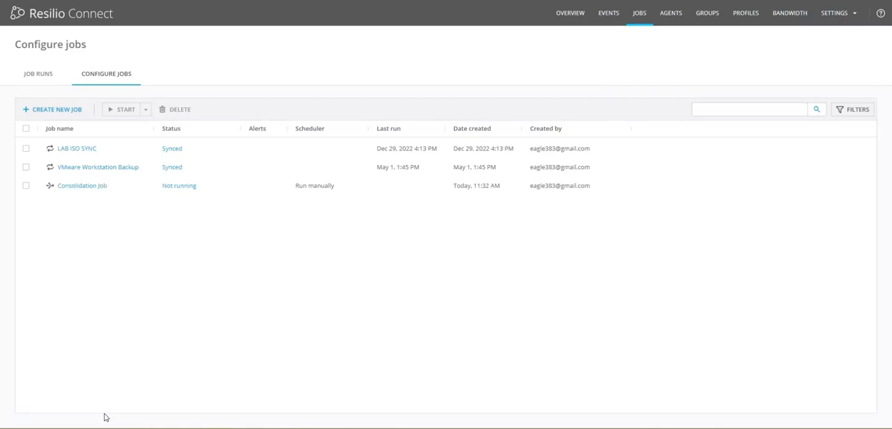
Step: Start the Consolidation Job and open the agents list of its run to check the transfer status per agent
left_click(305, 191)
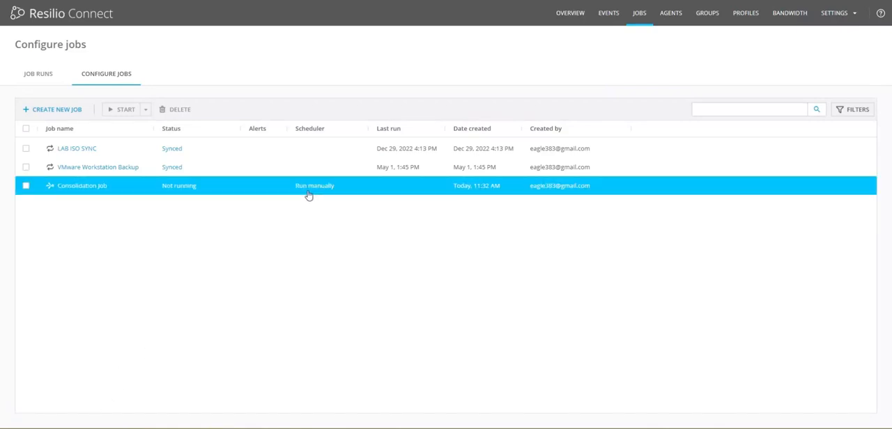
left_click(26, 187)
left_click(120, 111)
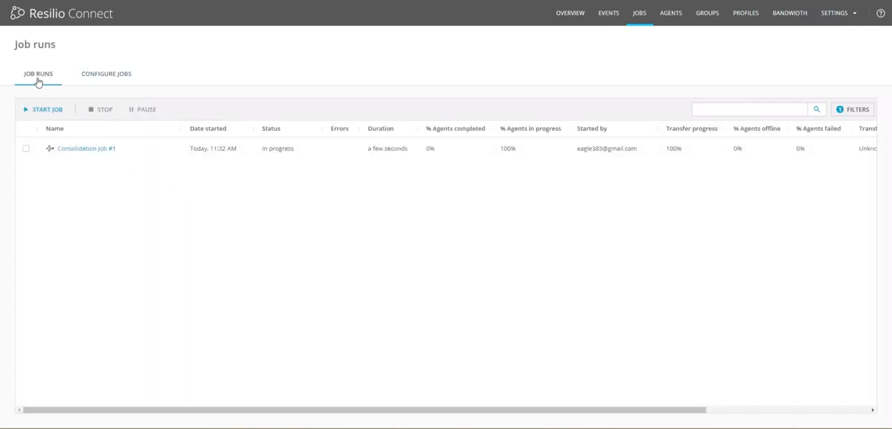
left_click(78, 149)
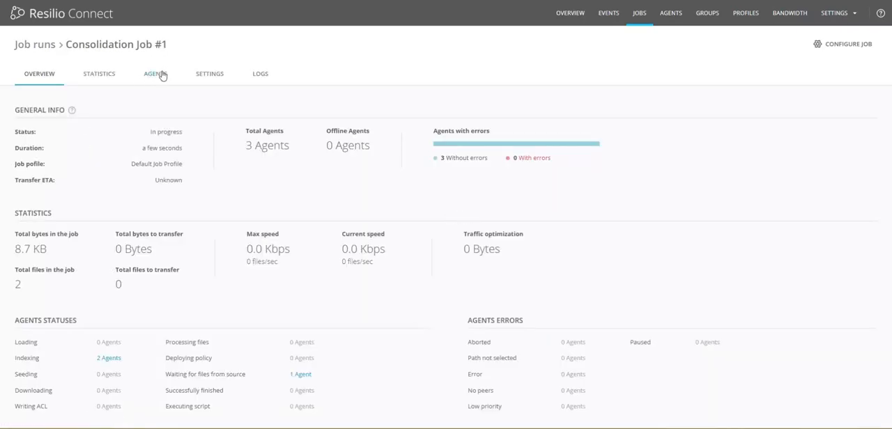
left_click(161, 74)
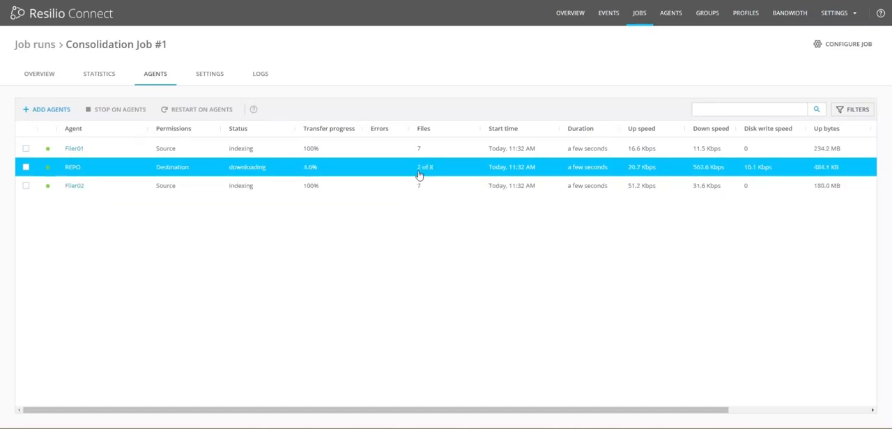
Step: Switch to the VM 102 server window, inspect the dump folder in C:\Repo\Filer01 and return to the Filer01 folder
left_click_drag(0, 46, 514, 24)
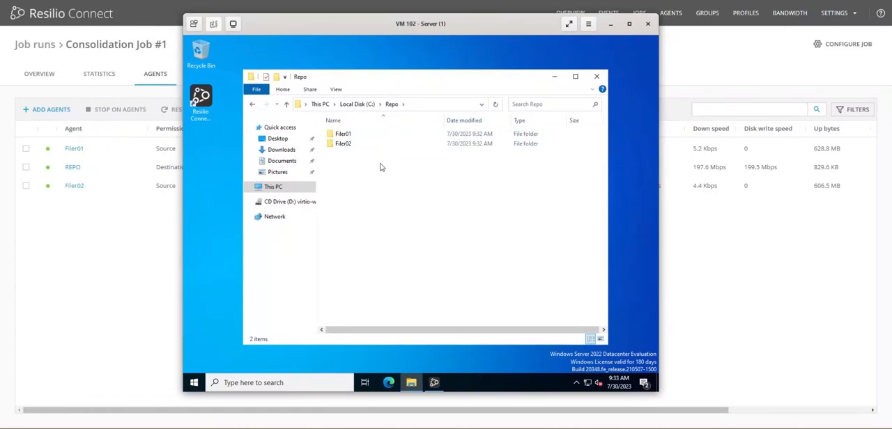
left_click(341, 134)
double_click(342, 135)
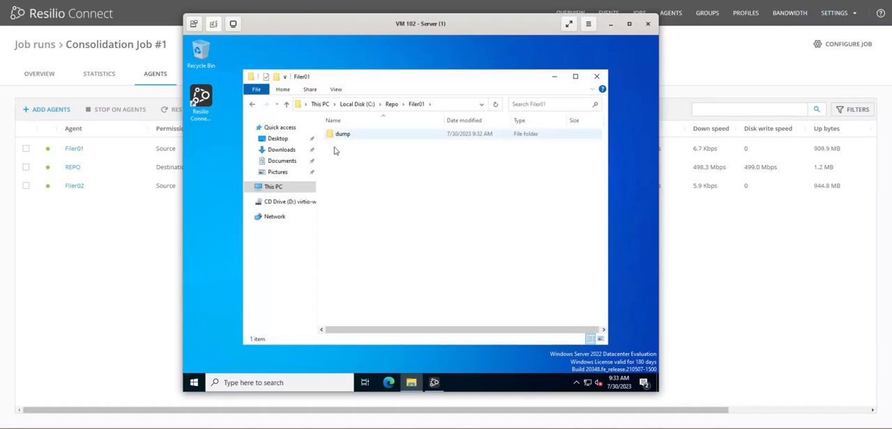
left_click(343, 136)
double_click(343, 136)
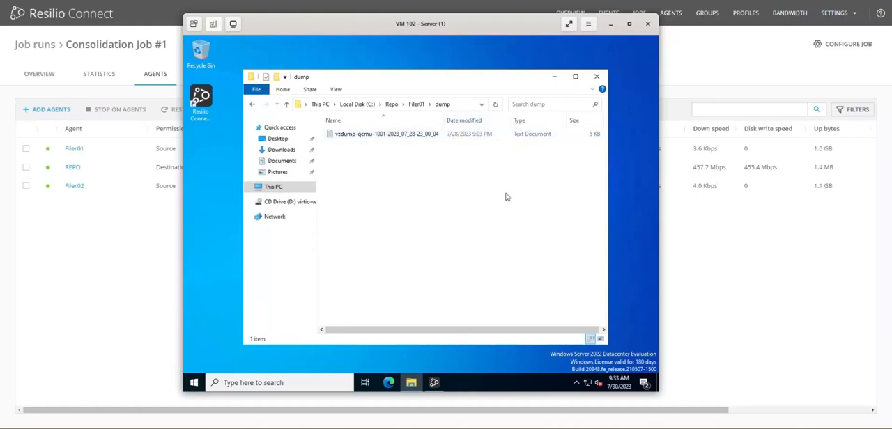
left_click(417, 106)
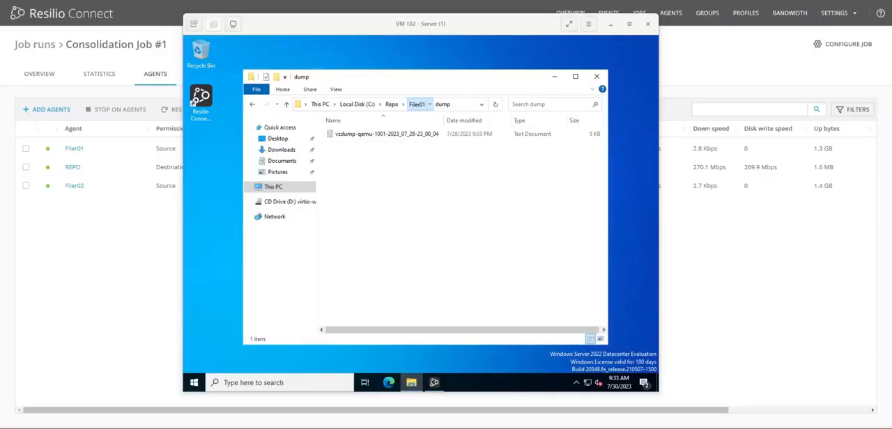
Step: Switch to the Filer01 VM, open C:\Prox_Backup and place its window beside the server VM for comparison
left_click_drag(0, 32, 325, 35)
left_click(300, 76)
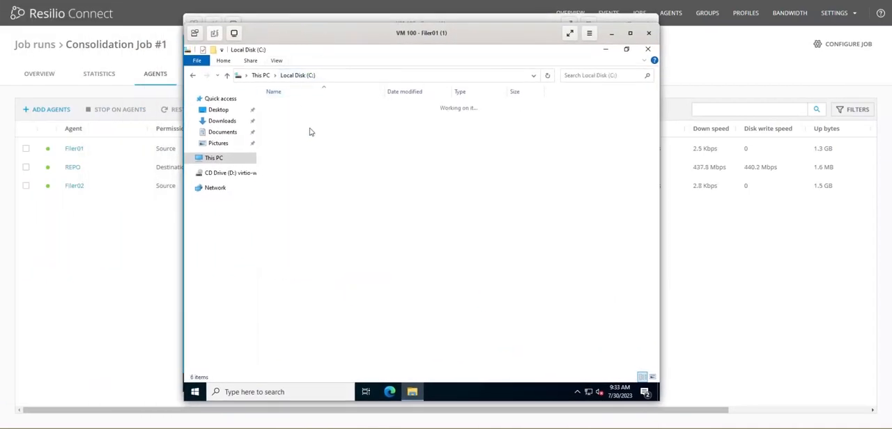
left_click(289, 139)
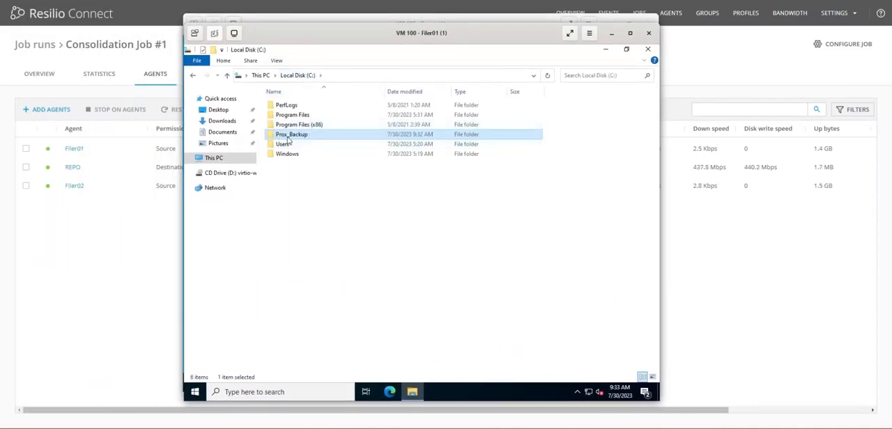
double_click(289, 139)
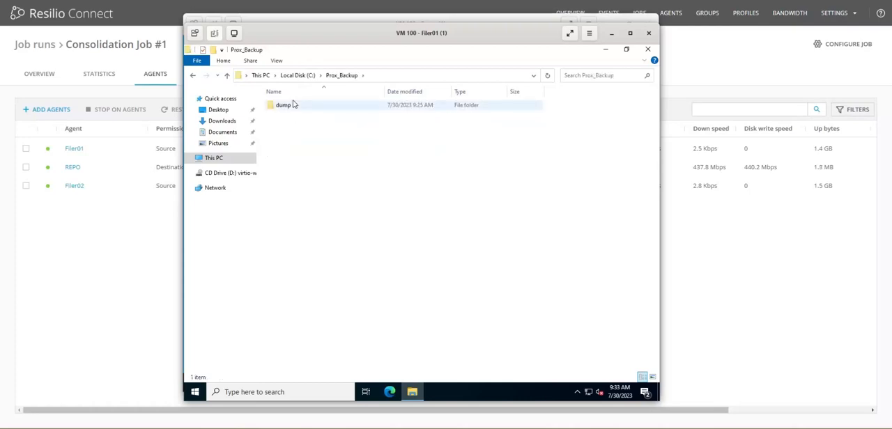
left_click_drag(283, 33, 510, 38)
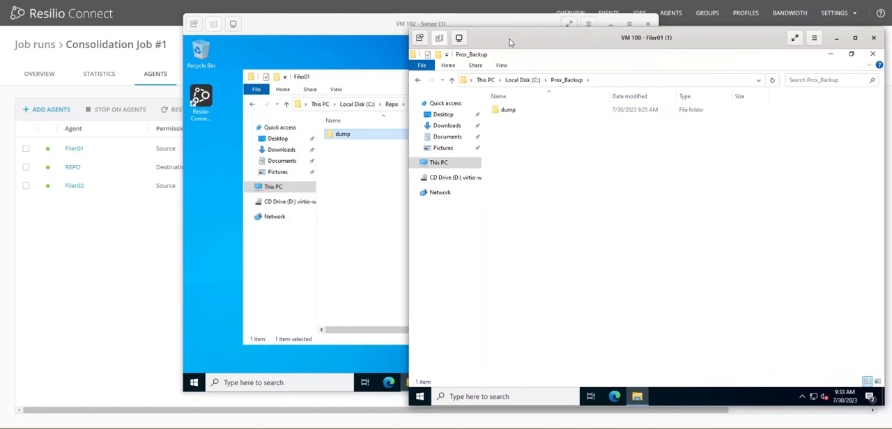
Step: Check the dump folder in C:\Repo\Filer01 on the server VM again, and minimize both VM windows to return to the job's agents
left_click(365, 96)
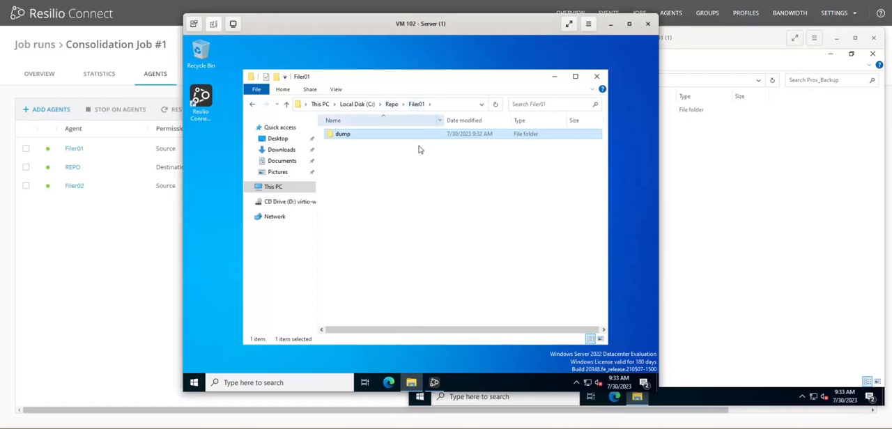
double_click(348, 136)
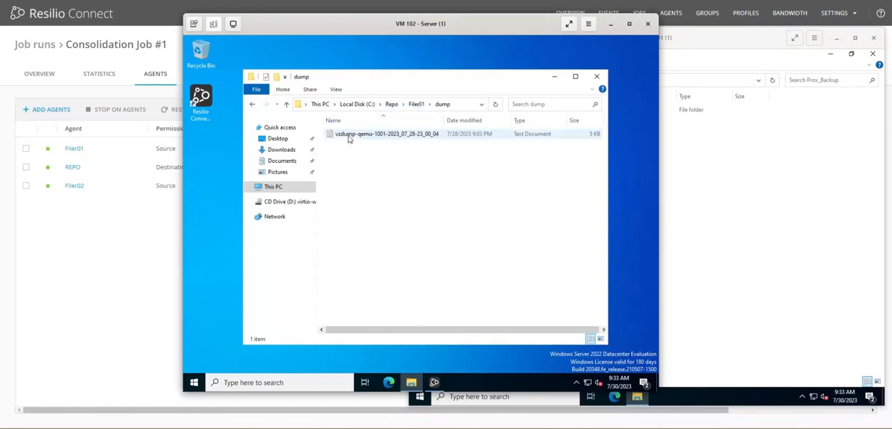
left_click(610, 25)
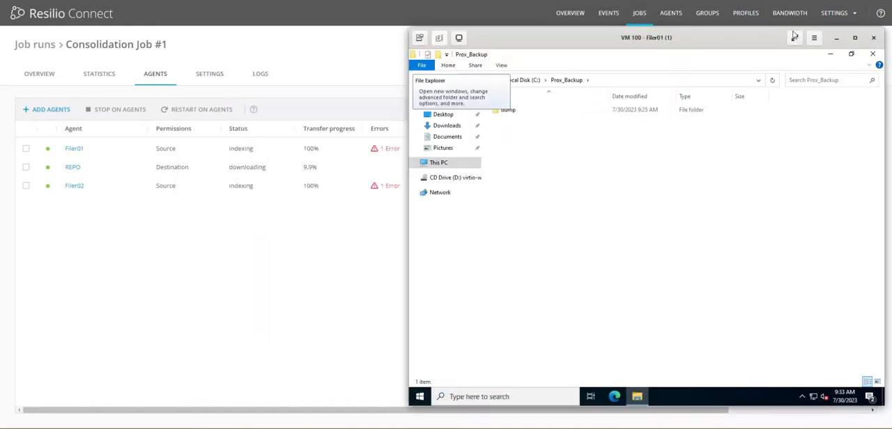
left_click(837, 39)
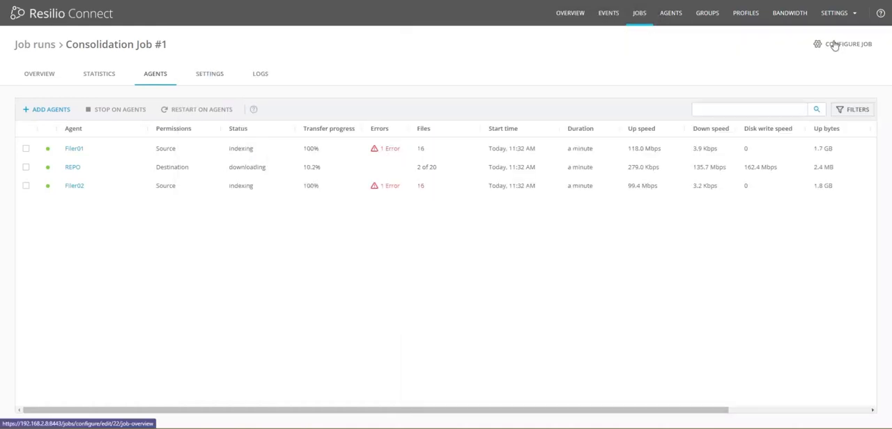